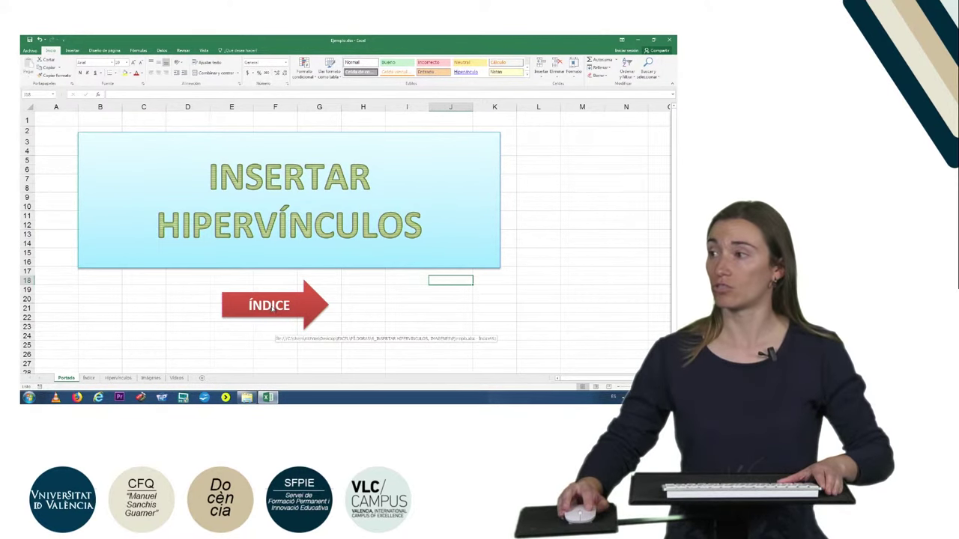
Follow the ÍNDICE arrow on the Portada sheet to reach the Índice sheet
left_click(271, 307)
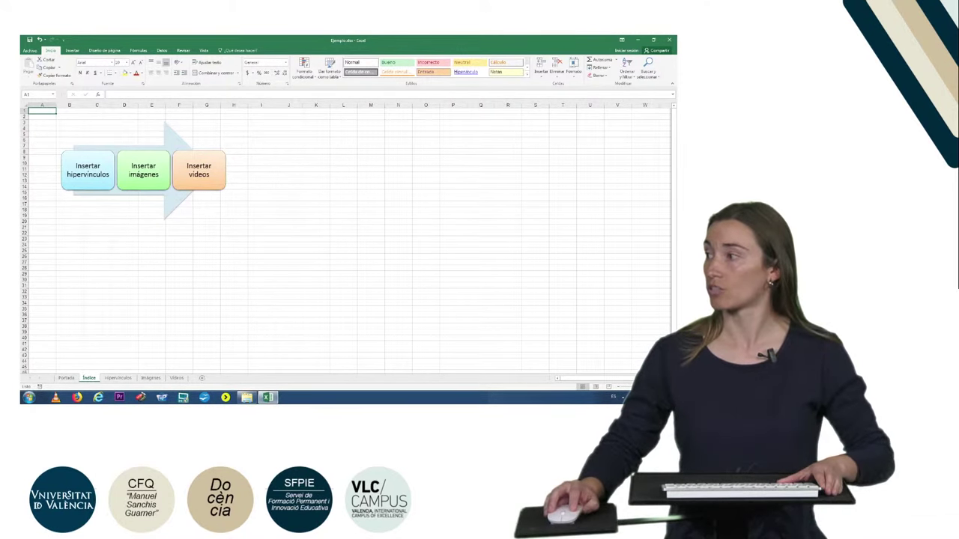
Follow the 'Insertar hipervínculos' shape on Índice to the Hipervínculos sheet
scroll(65, 263, "up", 1)
scroll(64, 263, "up", 1)
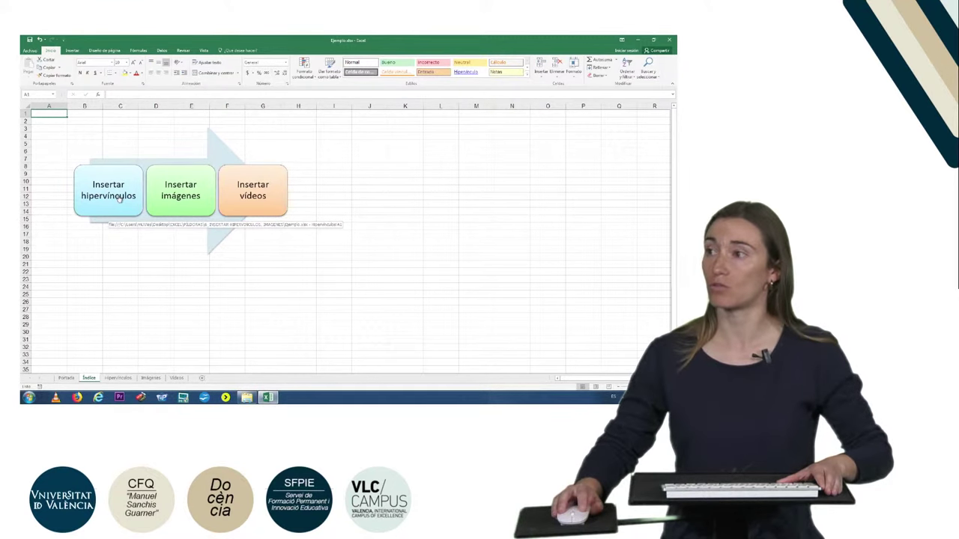
left_click(137, 185)
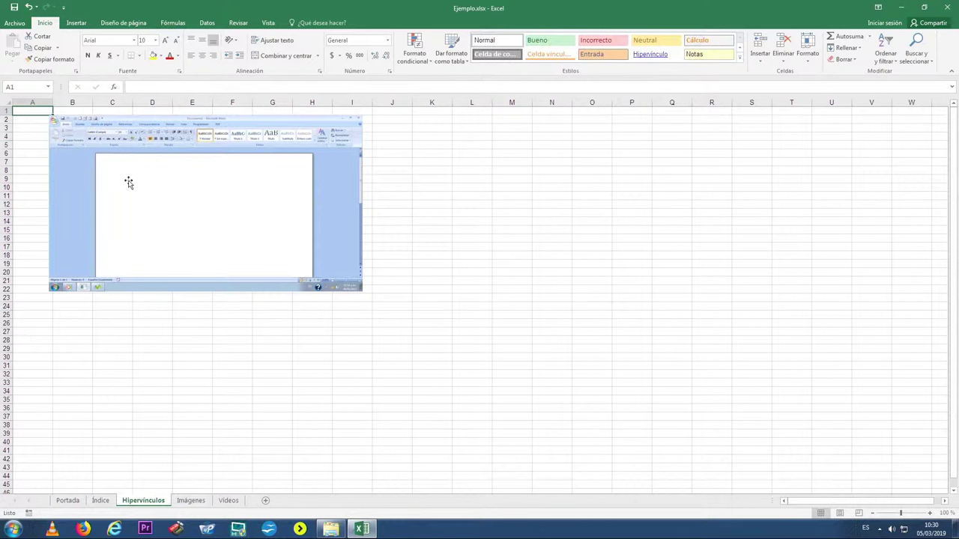
Hyperlink the Word screenshot to cell A1 of the Imágenes sheet using Lugar de este documento
left_click(128, 181)
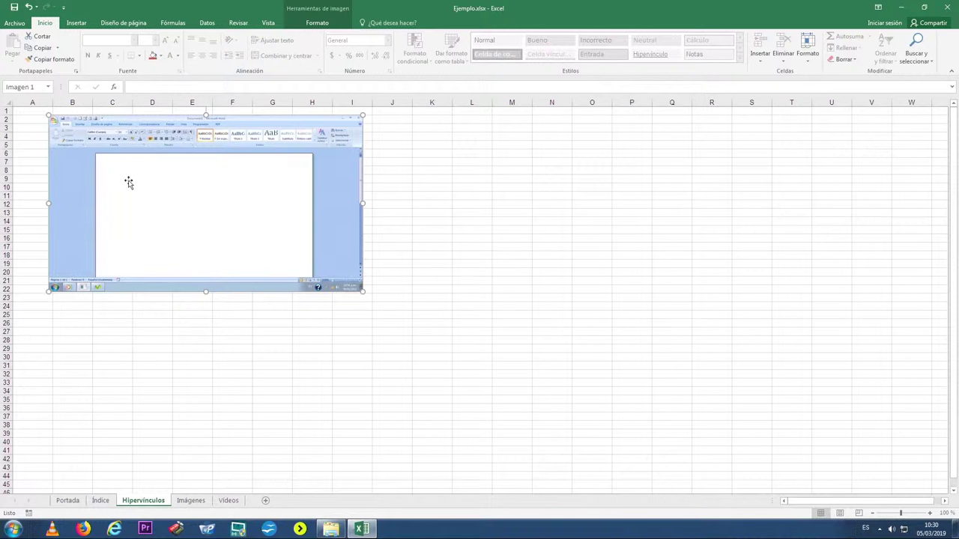
right_click(128, 185)
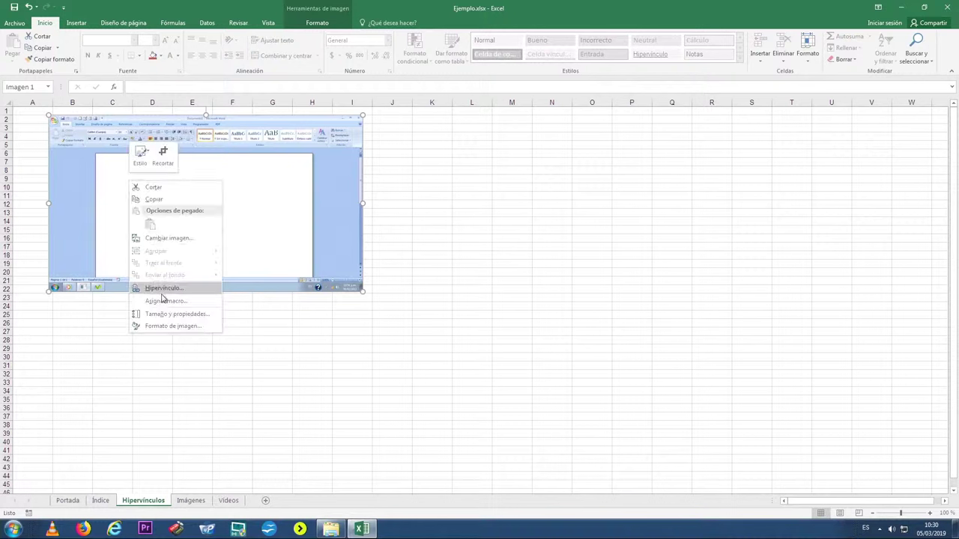
left_click(98, 328)
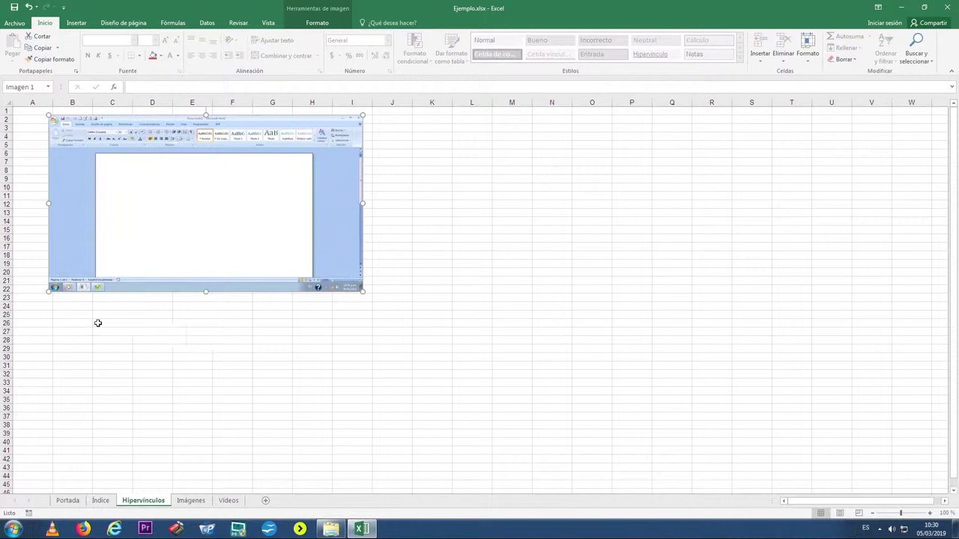
left_click(76, 23)
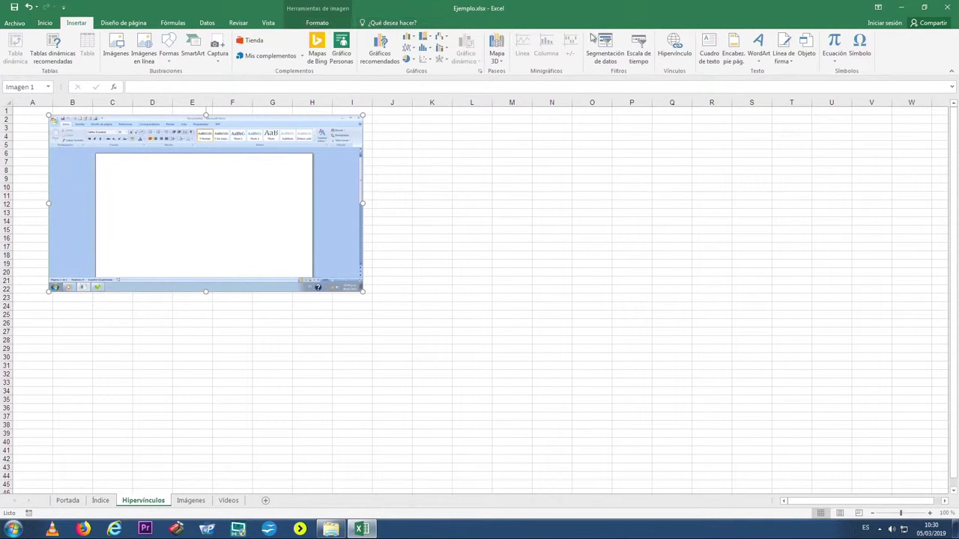
left_click(673, 50)
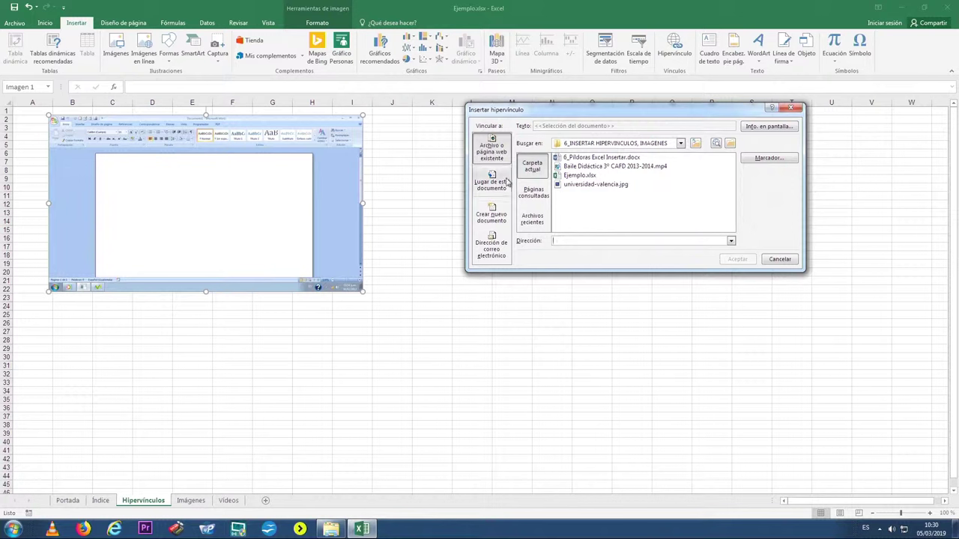
left_click(503, 181)
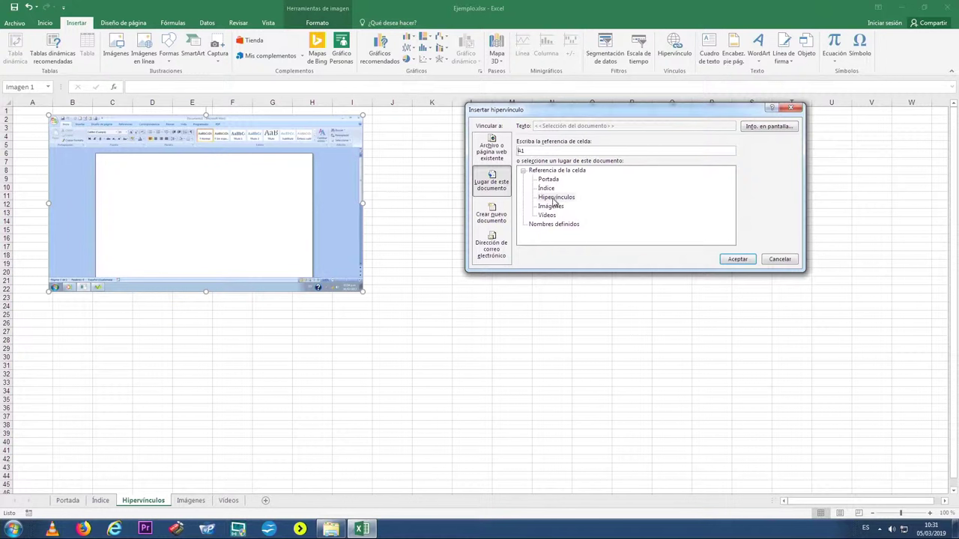
left_click(550, 207)
left_click(731, 260)
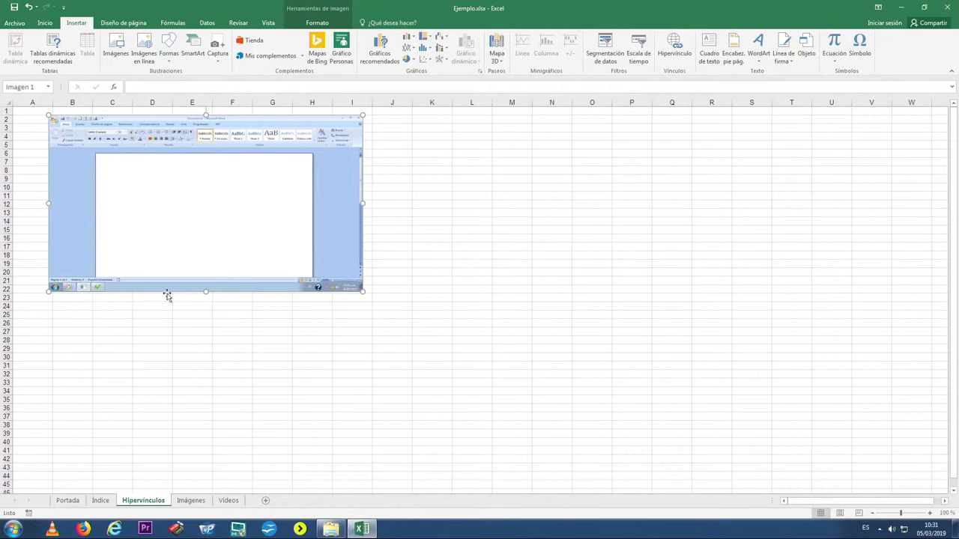
left_click(175, 329)
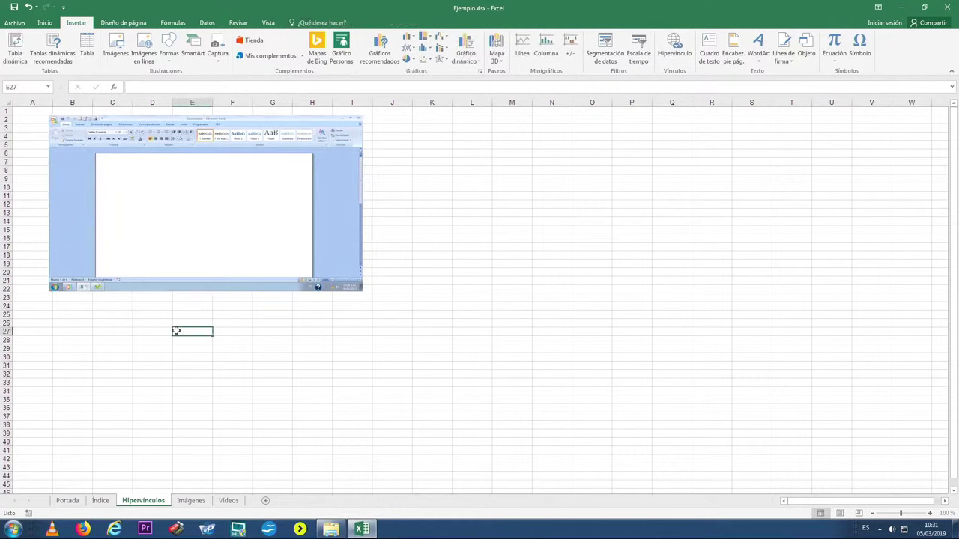
Test the screenshot's link to Imágenes, then remove it with Quitar hipervínculo
left_click(182, 202)
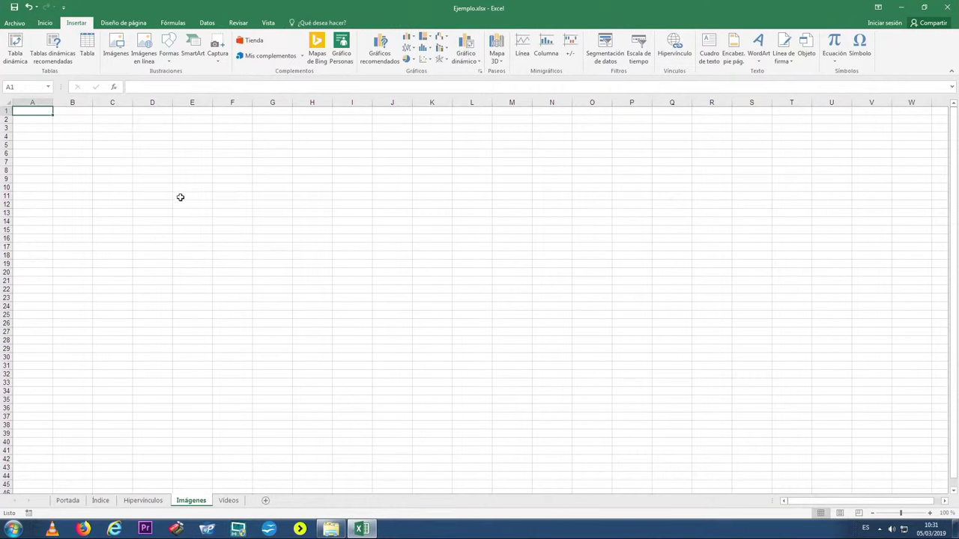
left_click(144, 507)
mouse_move(178, 214)
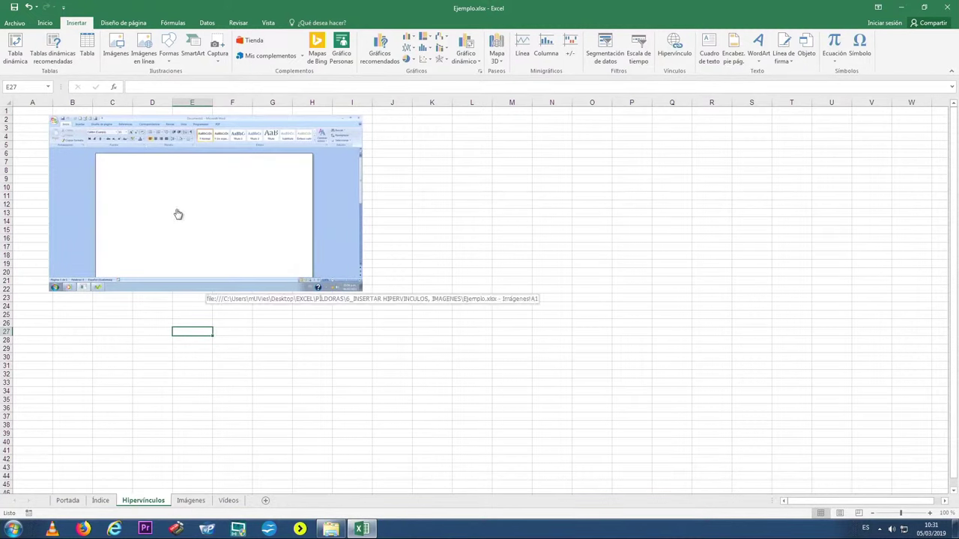
right_click(178, 215)
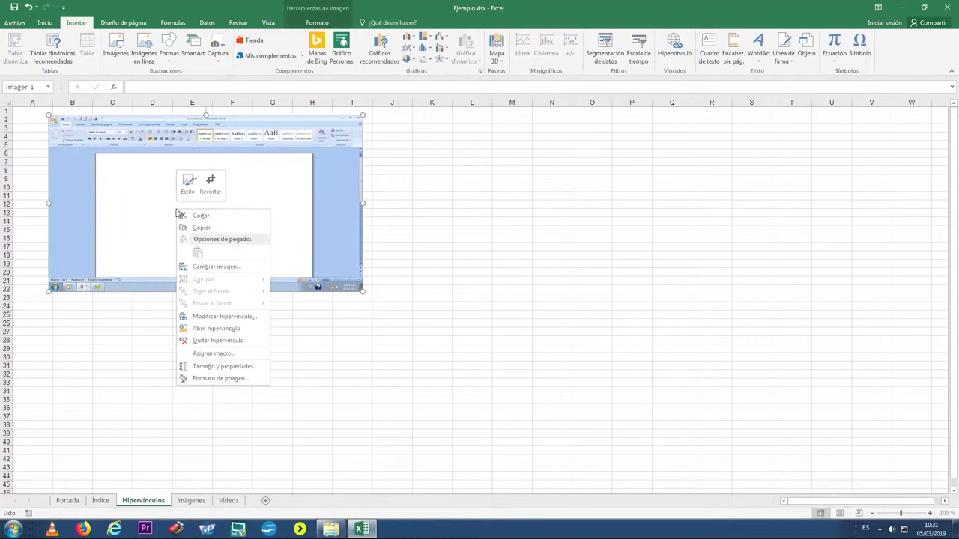
left_click(222, 342)
left_click(213, 348)
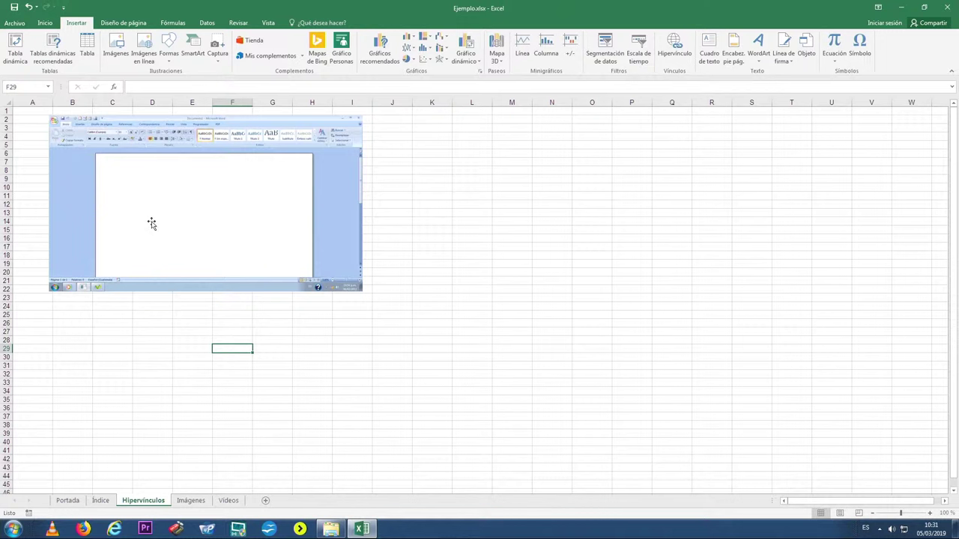
left_click(151, 223)
Link the screenshot to the existing file 6_Pildoras Excel Insertar.docx
right_click(152, 223)
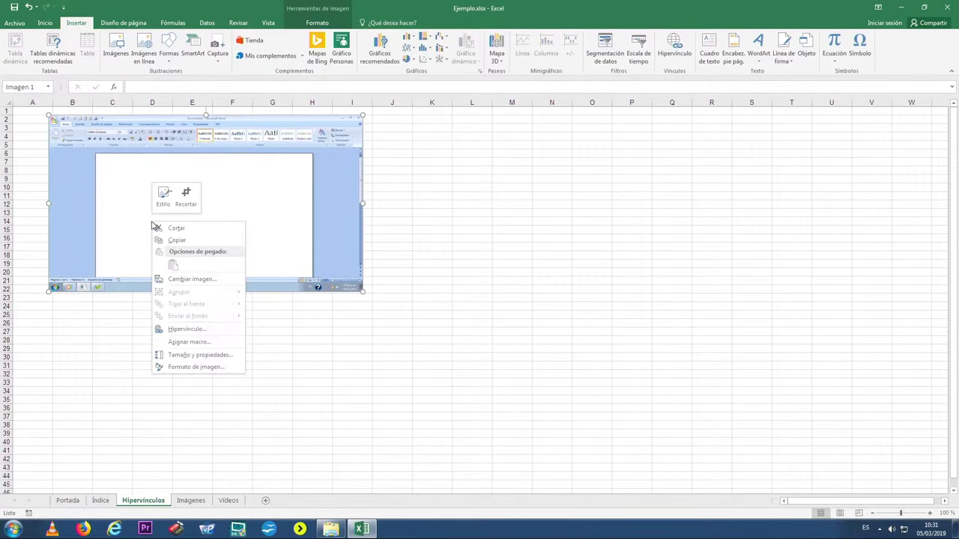
left_click(196, 331)
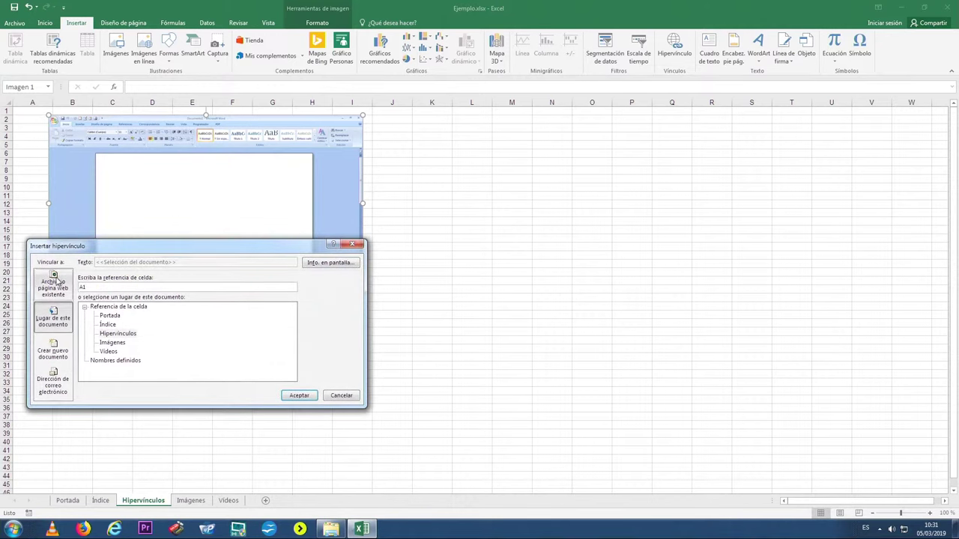
left_click(54, 285)
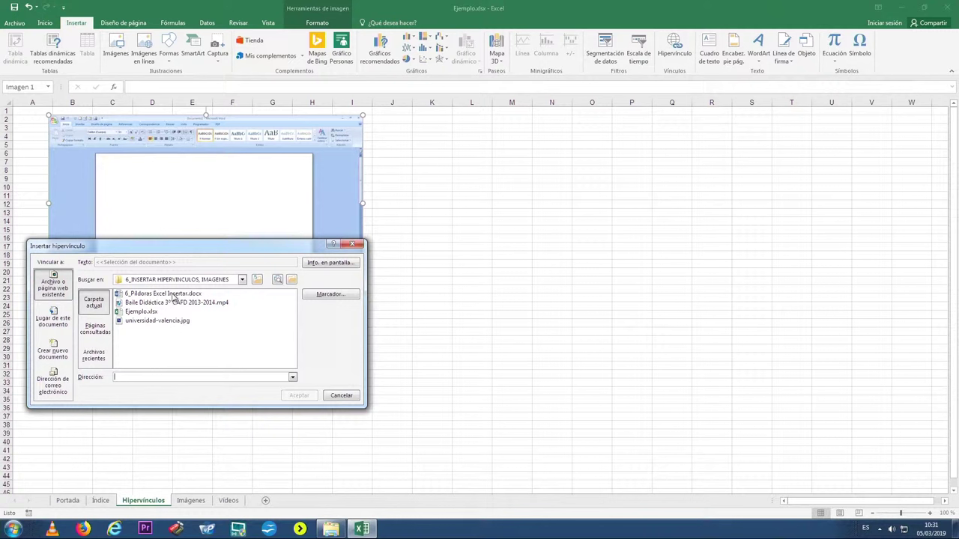
left_click(174, 295)
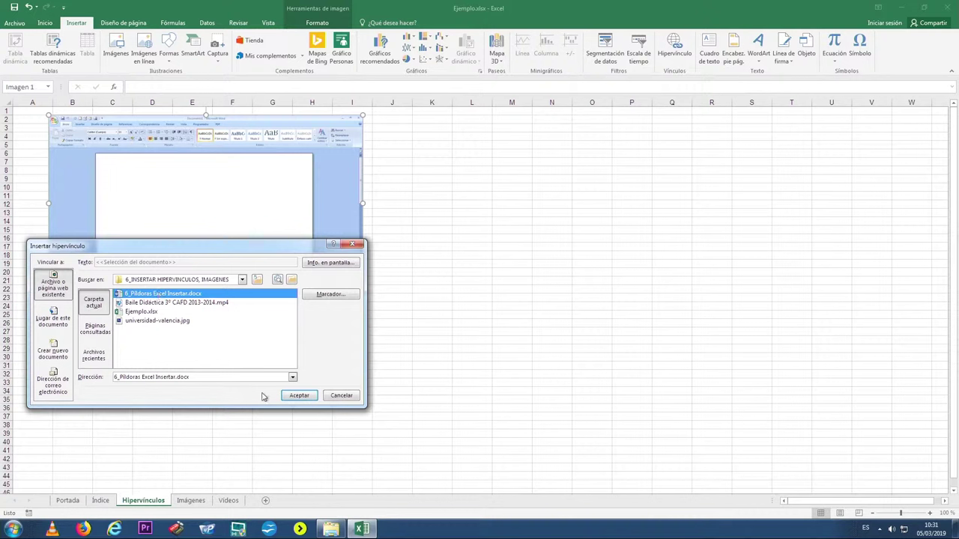
left_click(307, 397)
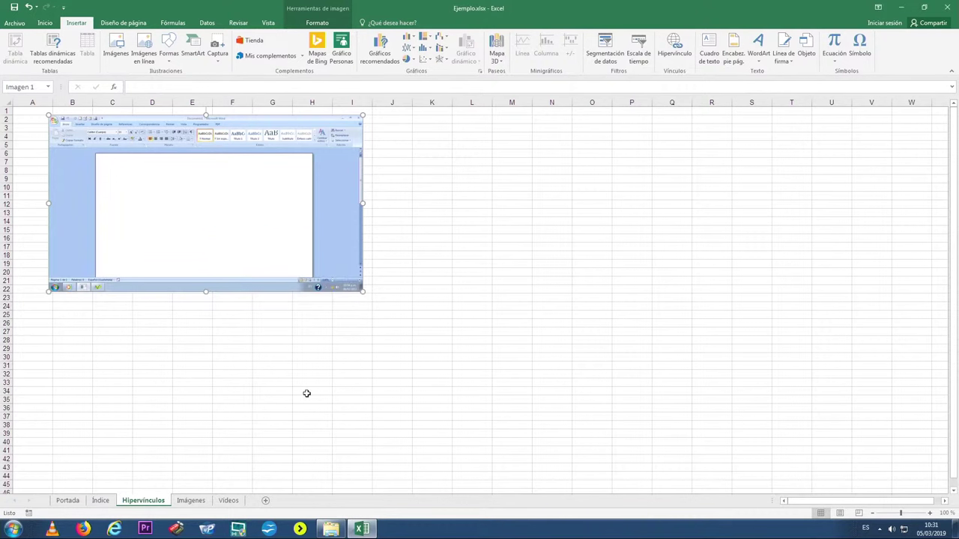
left_click(306, 393)
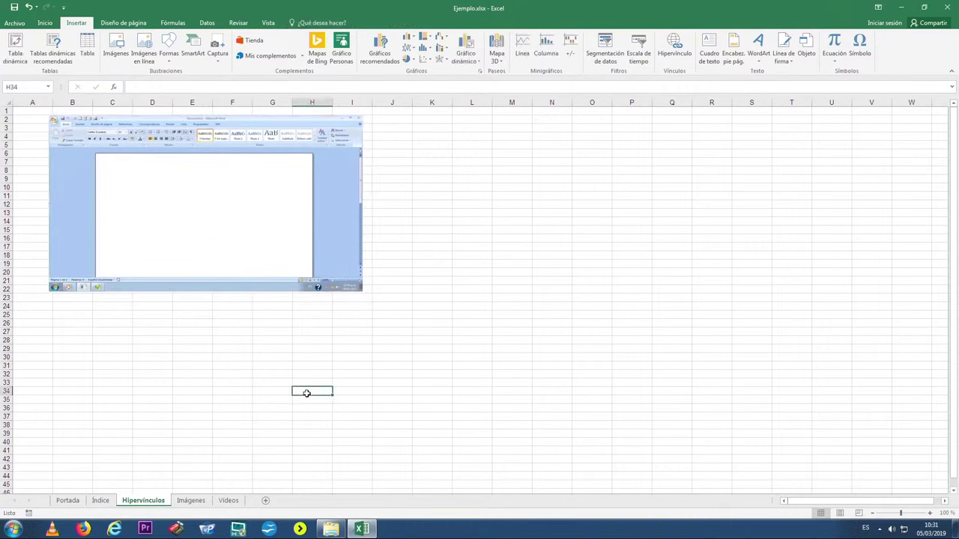
Open 6_Pildoras Excel Insertar.docx through the screenshot's link, then minimize Word
left_click(239, 245)
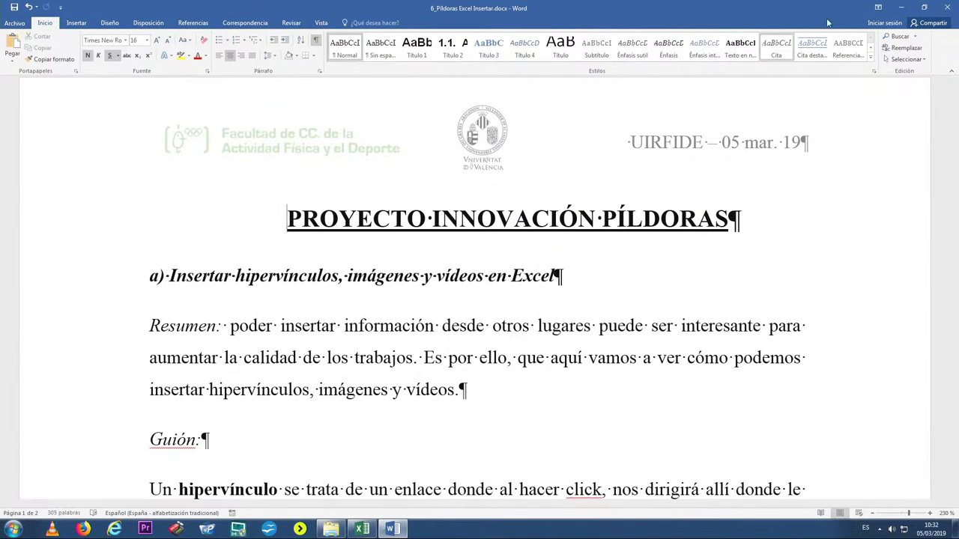
left_click(901, 6)
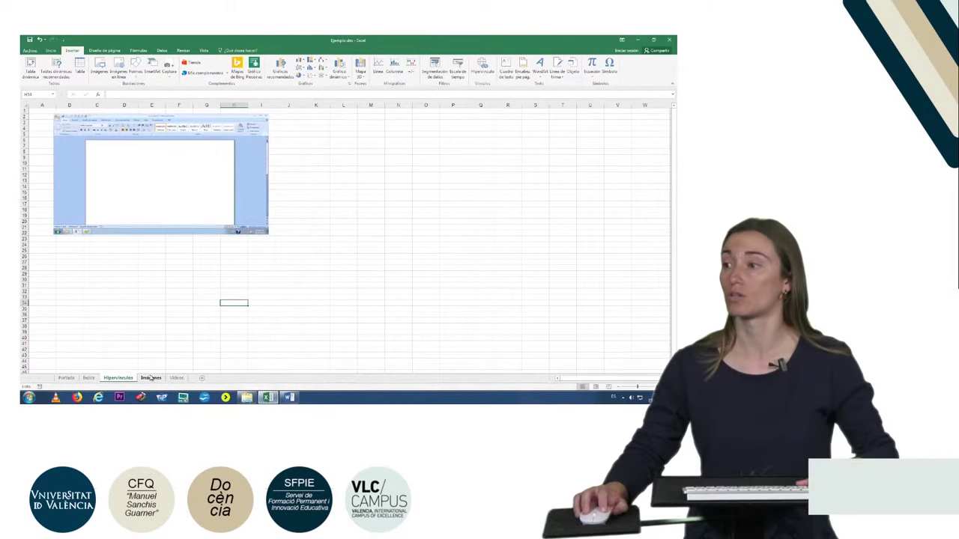
Insert universidad-valencia.jpg from the 6_INSERTAR HIPERVINCULOS, IMAGENES folder onto the Imágenes sheet
left_click(150, 379)
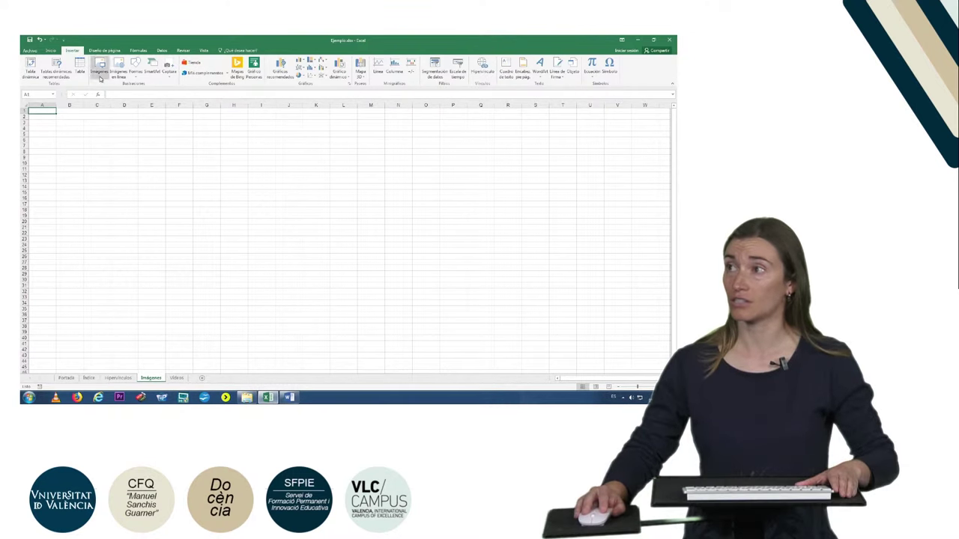
left_click(100, 75)
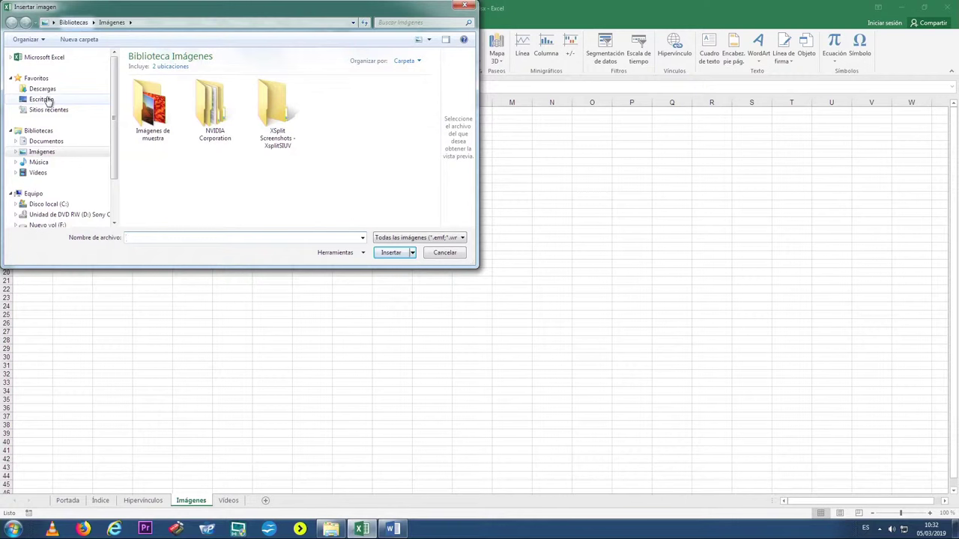
left_click(45, 99)
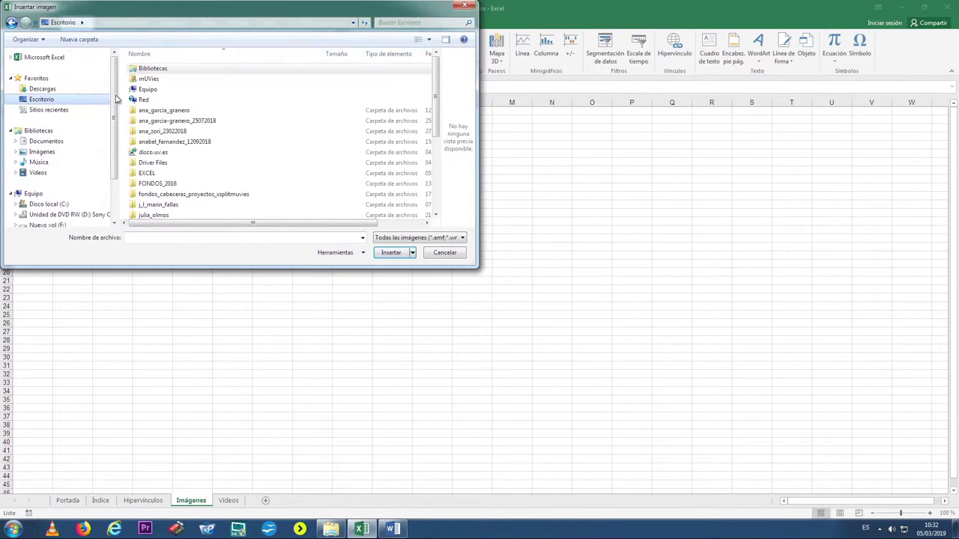
double_click(177, 174)
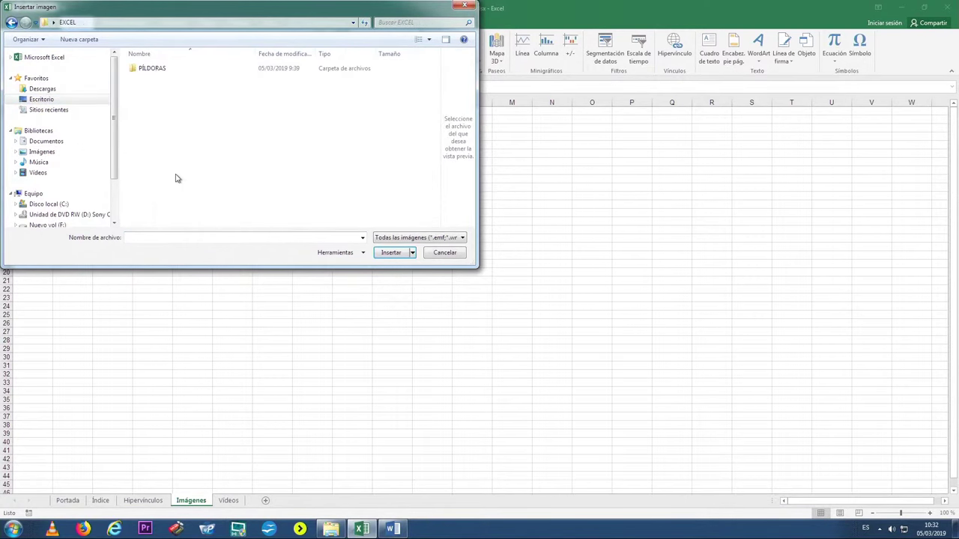
double_click(170, 68)
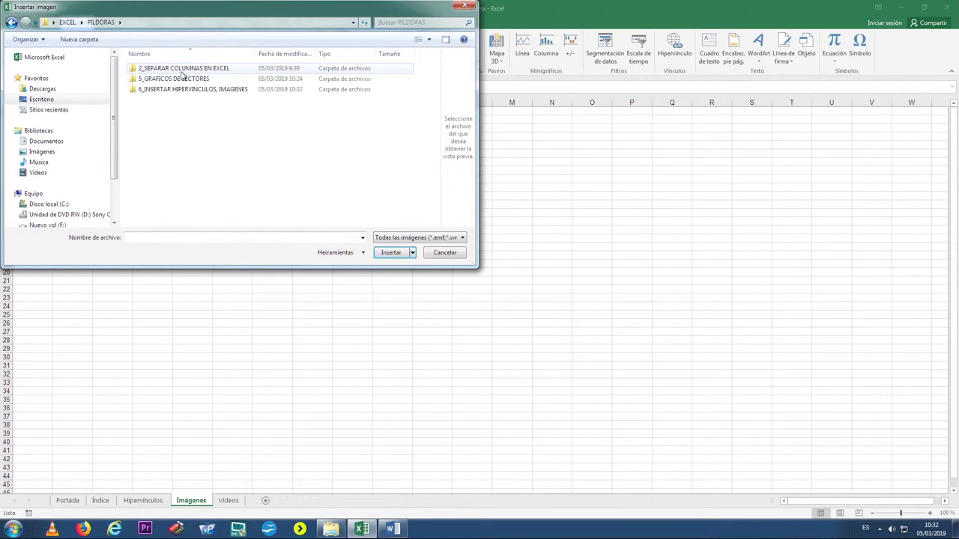
double_click(185, 90)
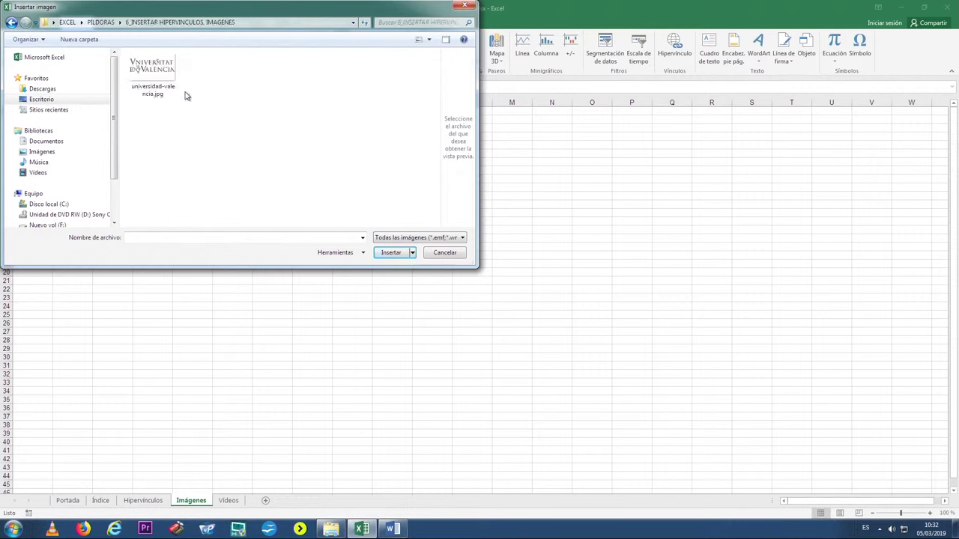
left_click(146, 73)
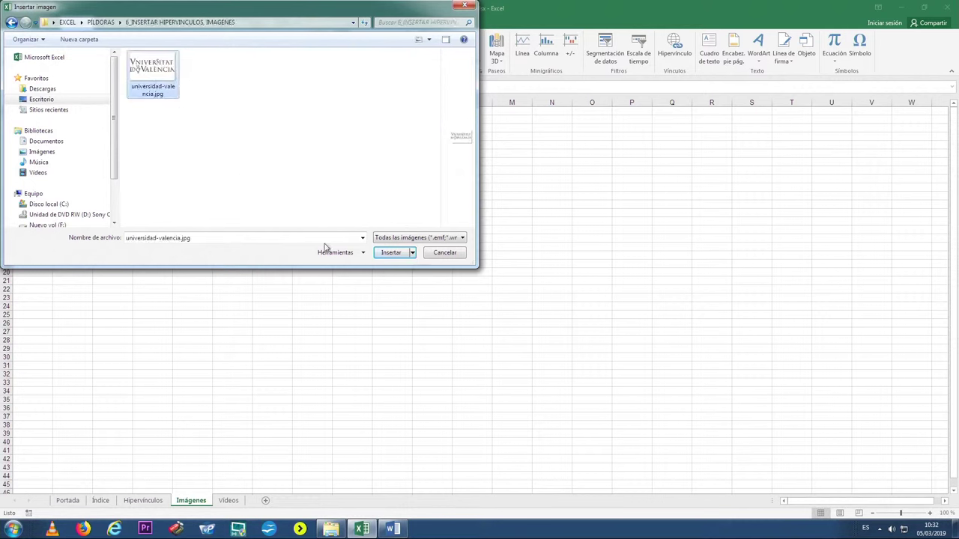
left_click(391, 253)
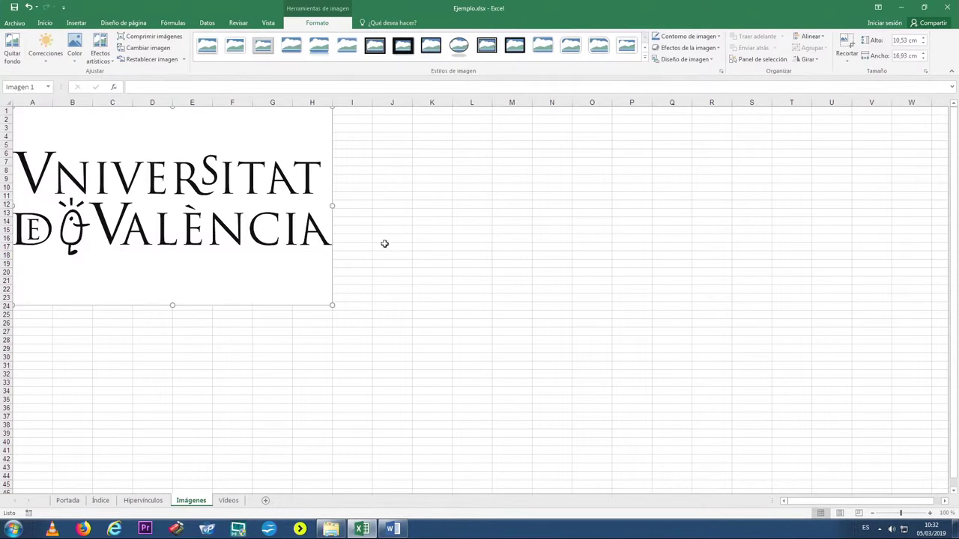
Nudge the logo right and down, shrink it to 9,12 × 14,66 cm, then go to Vídeos
left_click_drag(237, 212, 289, 235)
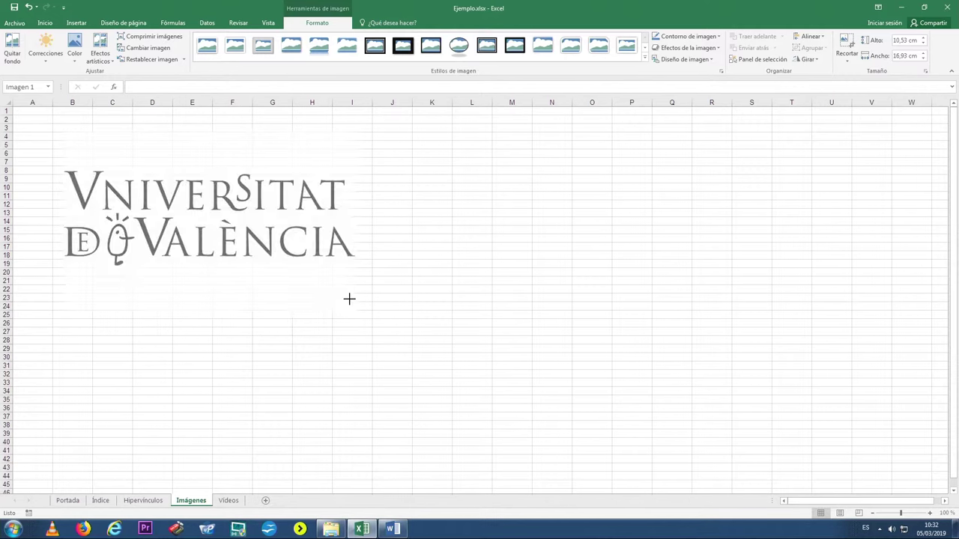
left_click_drag(376, 322, 335, 297)
left_click(269, 348)
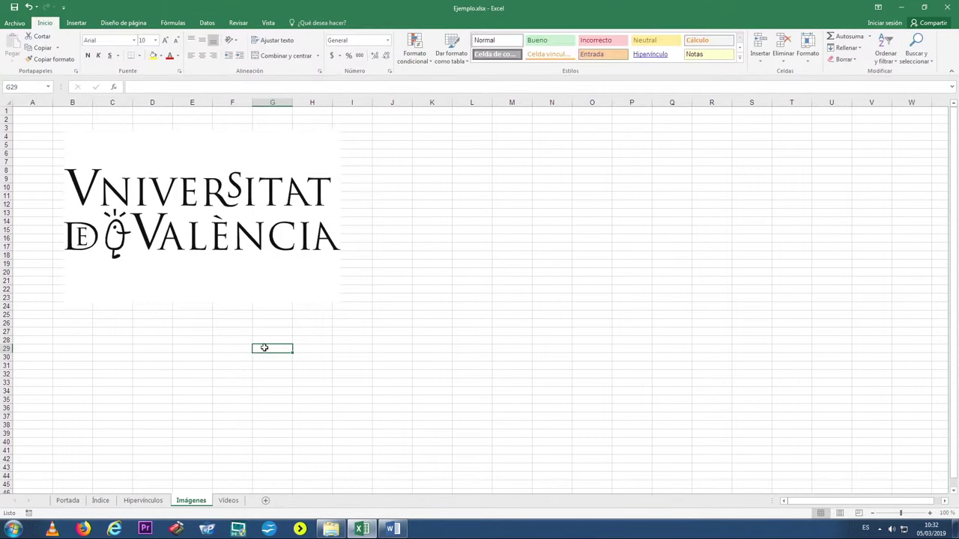
left_click(227, 501)
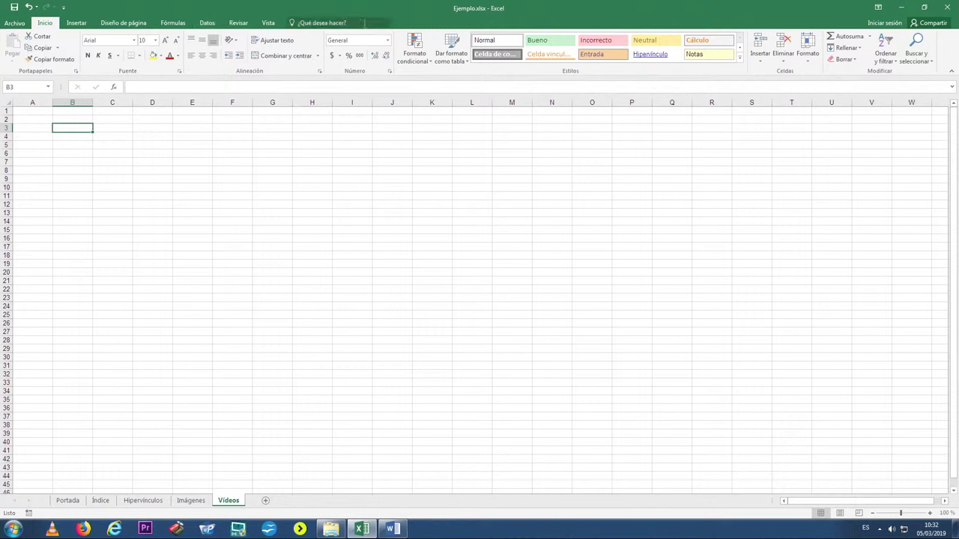
Tick Desarrollador under Personalizar la cinta de opciones to show it in the ribbon
left_click(252, 28)
left_click(264, 25)
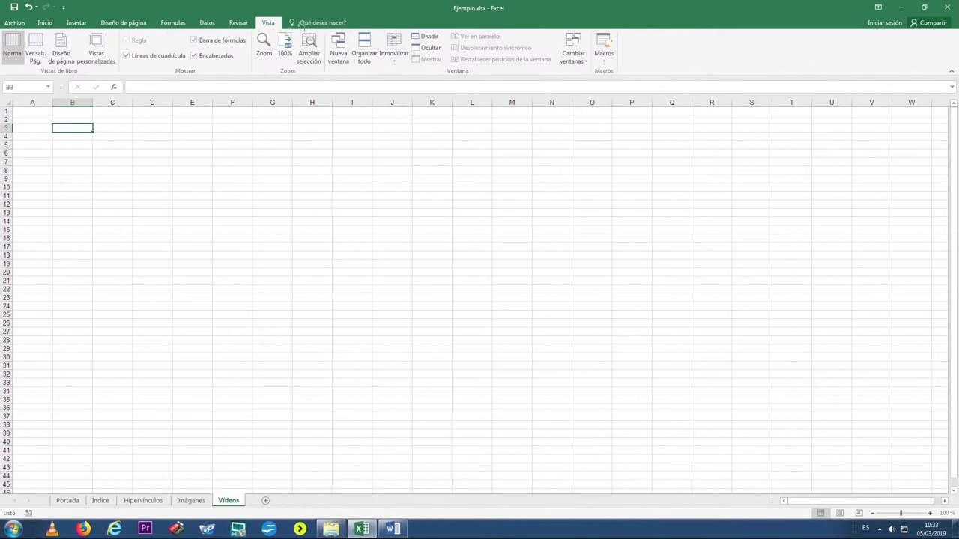
right_click(683, 51)
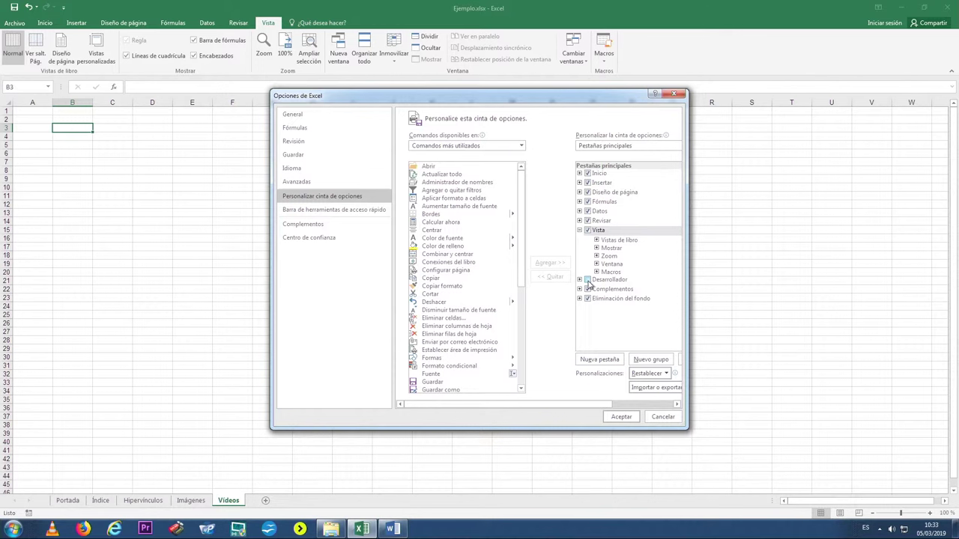
left_click(587, 280)
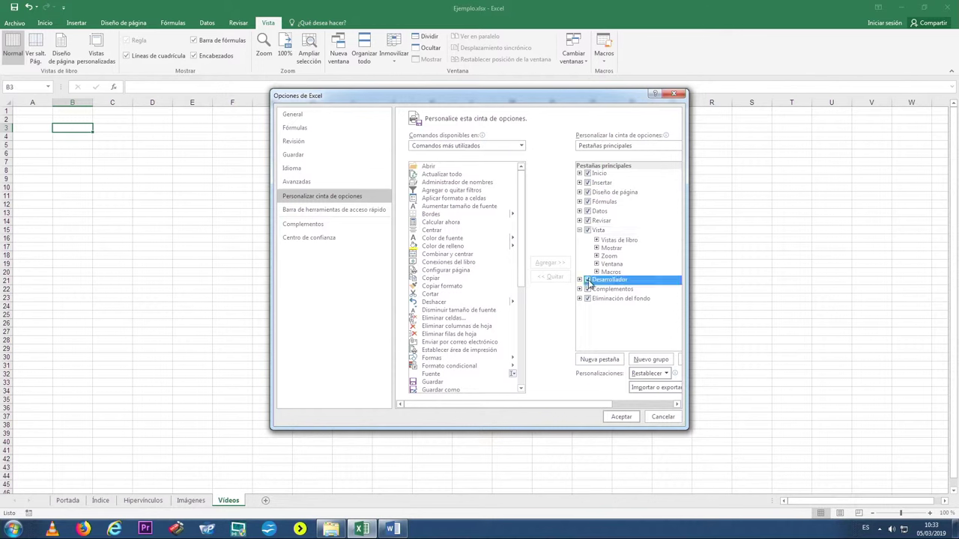
left_click(621, 417)
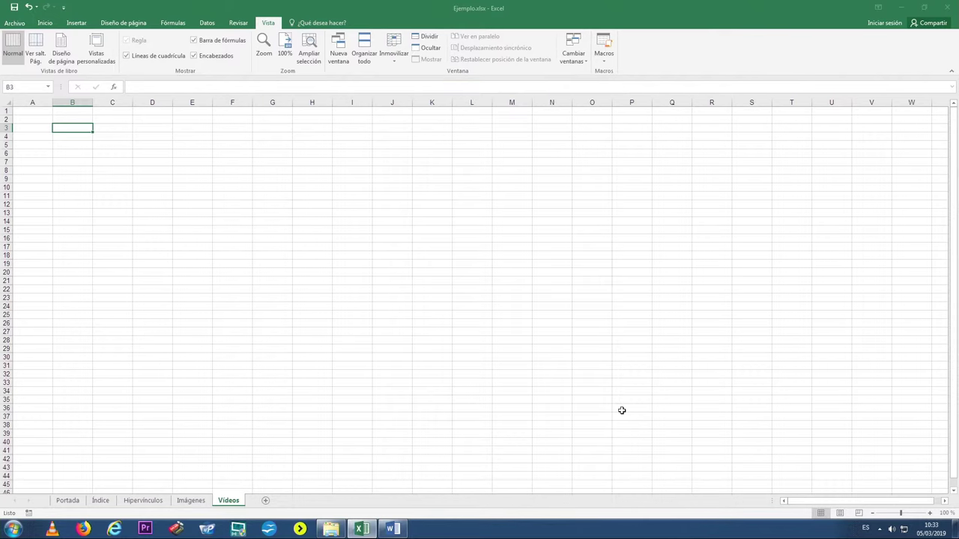
Add a Windows Media Player control from Más controles, drawn from C3 to about I21
left_click(298, 30)
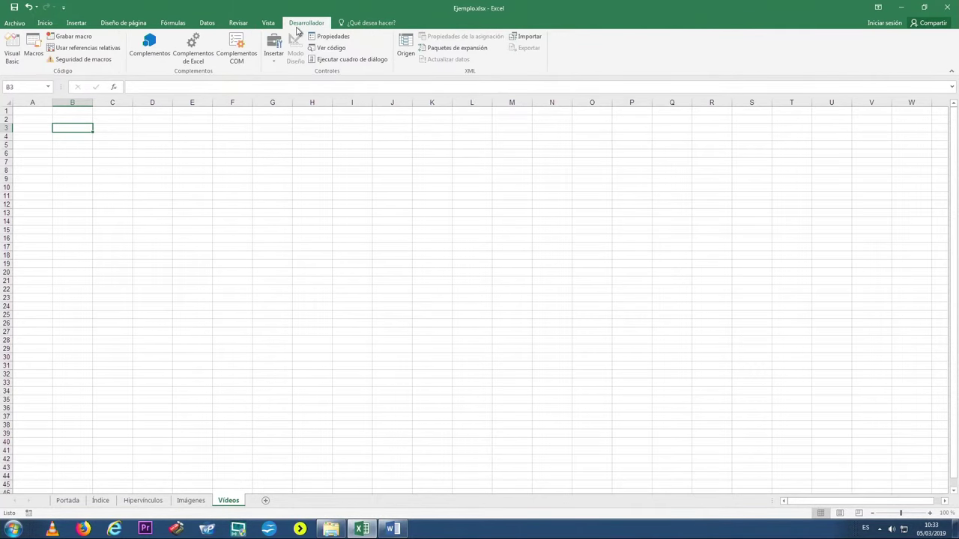
left_click(277, 67)
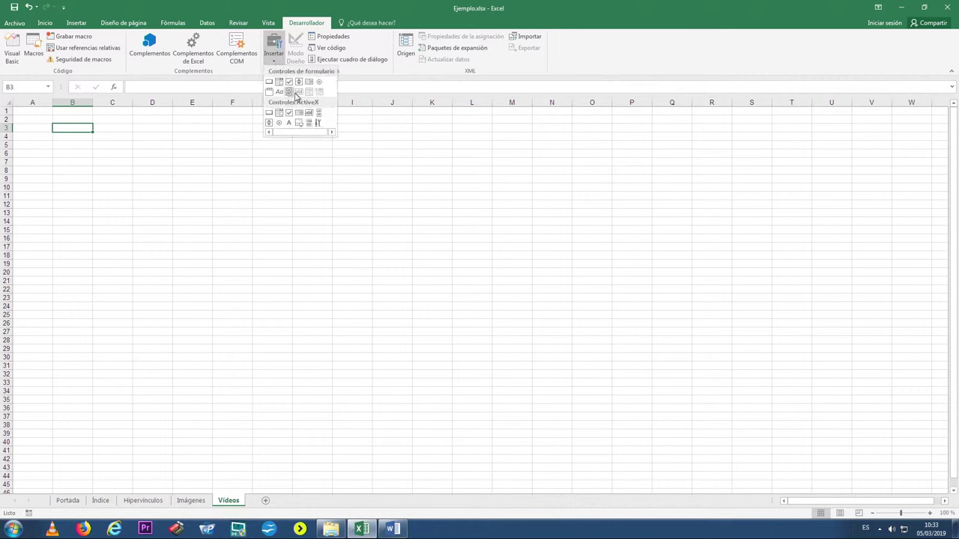
left_click(317, 123)
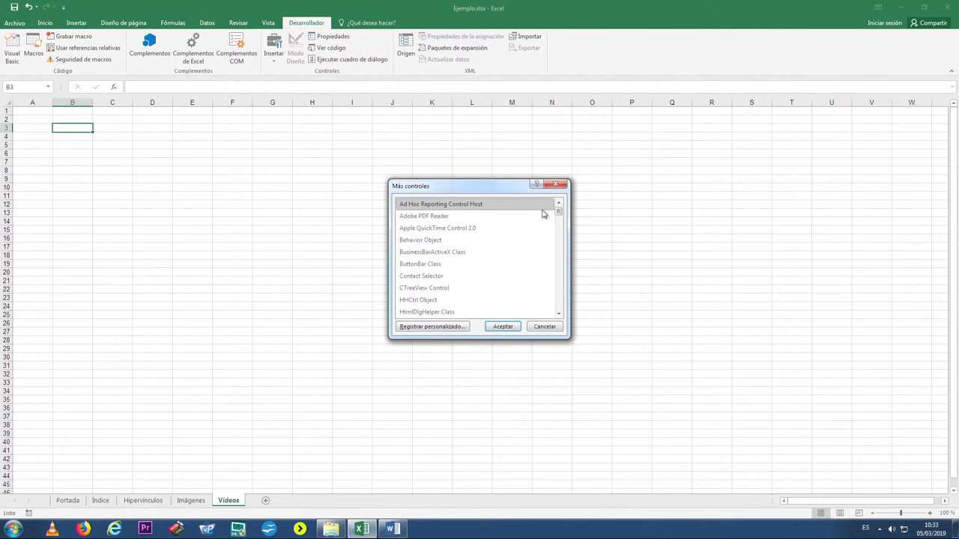
left_click_drag(558, 212, 558, 305)
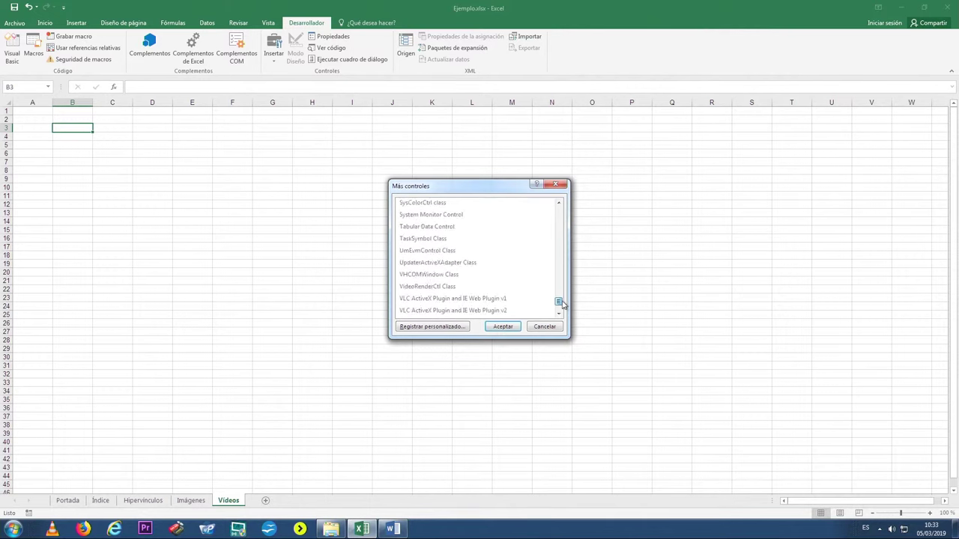
left_click(442, 312)
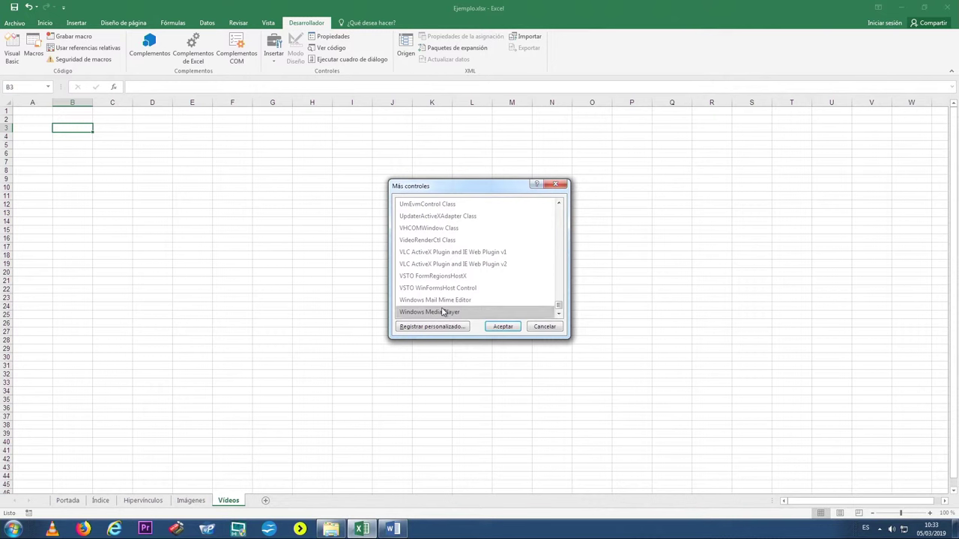
left_click(501, 330)
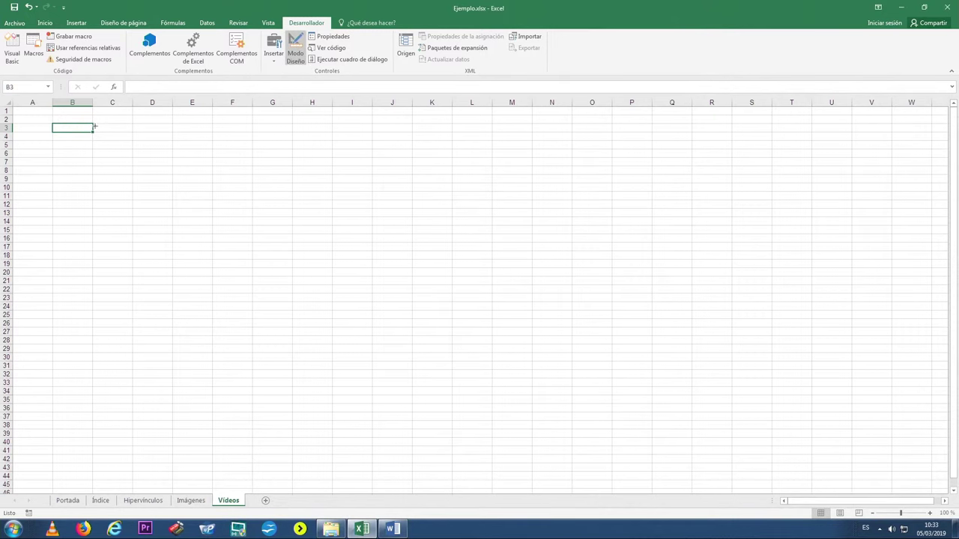
left_click_drag(94, 127, 344, 278)
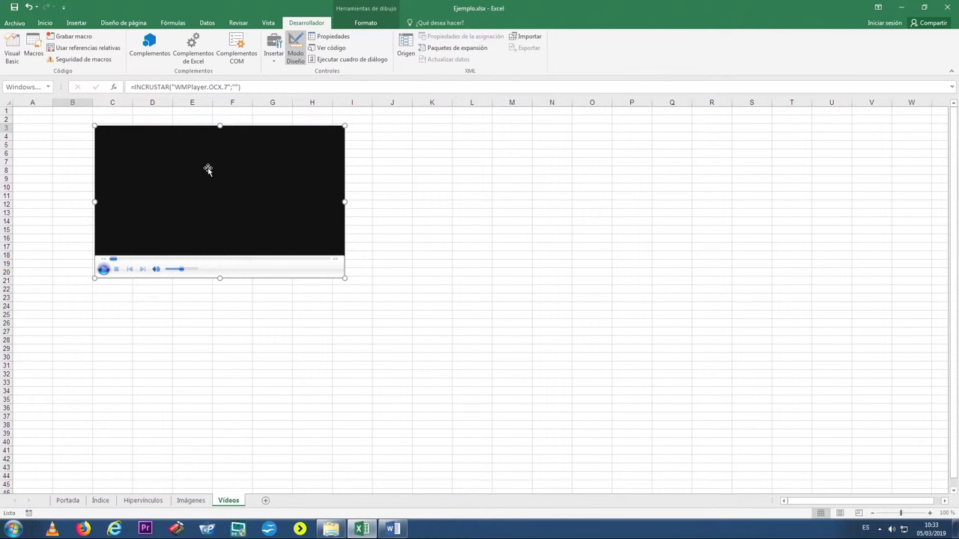
Point the player's URL to Baile Didáctica 3º CAFD 2013-2014.mp4 via its (Personalizado) properties
left_click(330, 36)
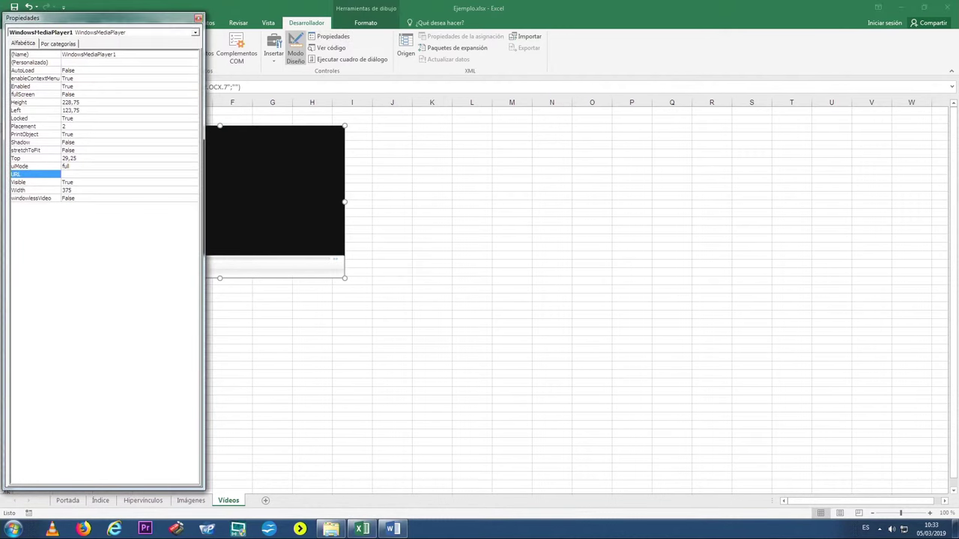
left_click_drag(203, 75, 264, 75)
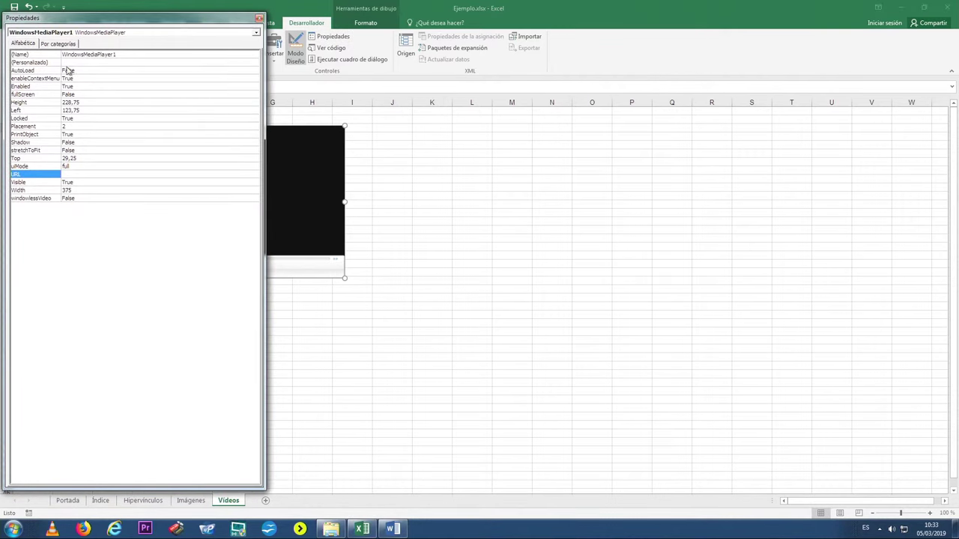
left_click(211, 63)
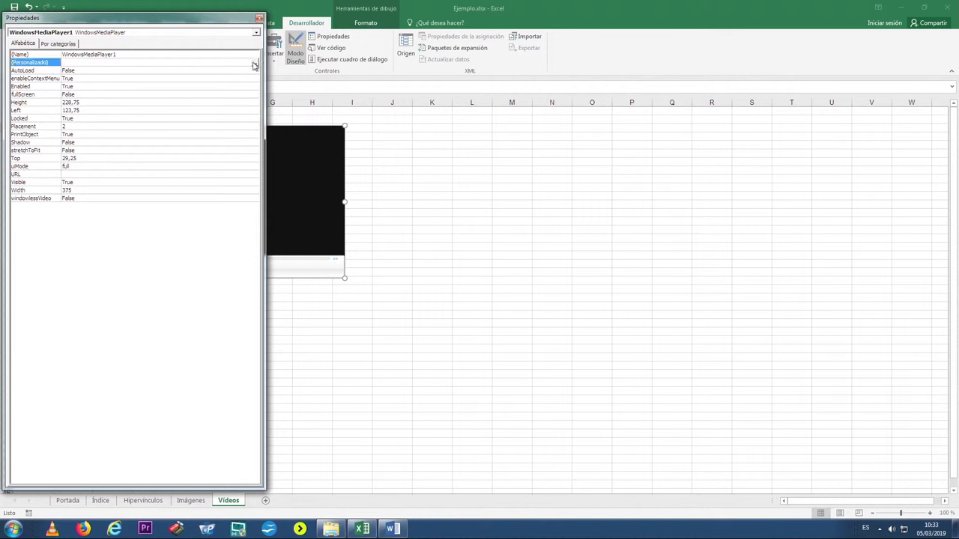
left_click(254, 63)
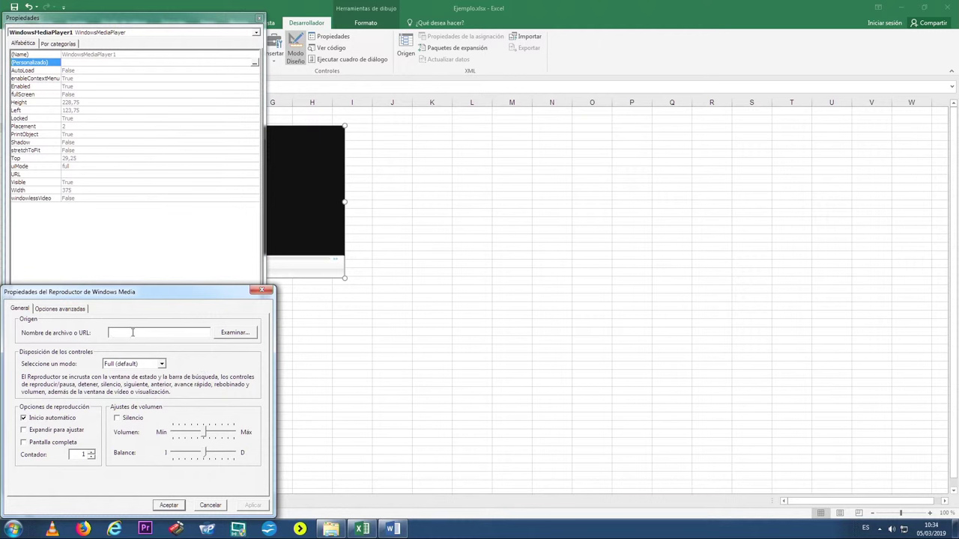
left_click(235, 333)
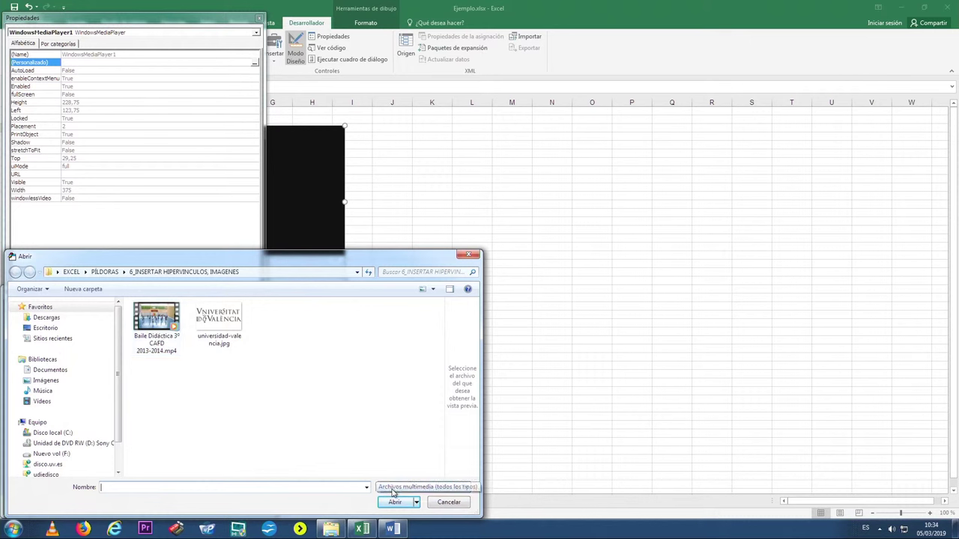
left_click(145, 320)
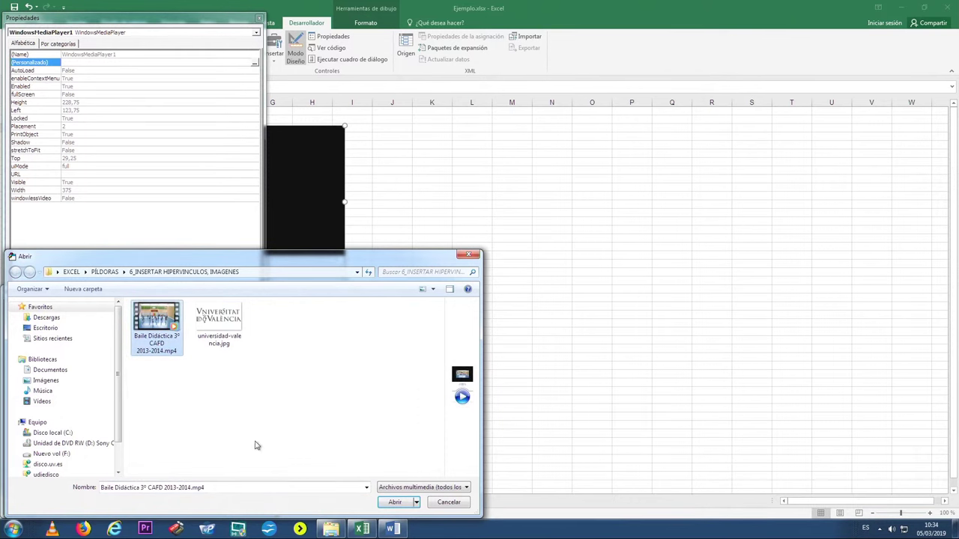
left_click(393, 503)
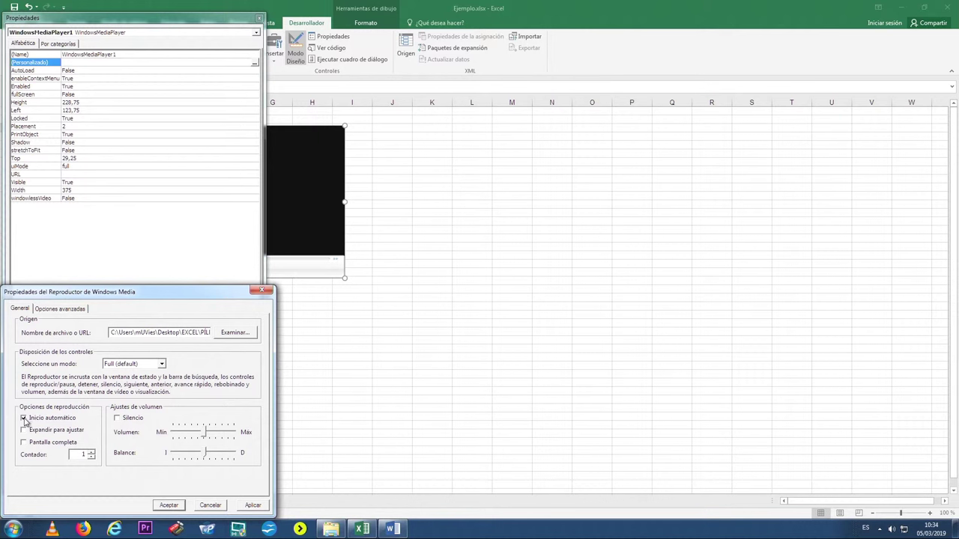
left_click(168, 506)
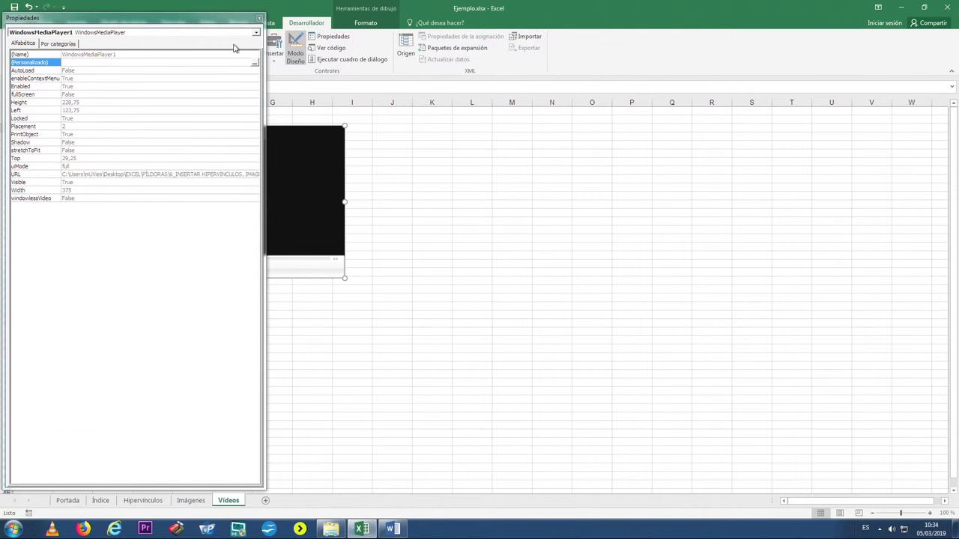
left_click(259, 19)
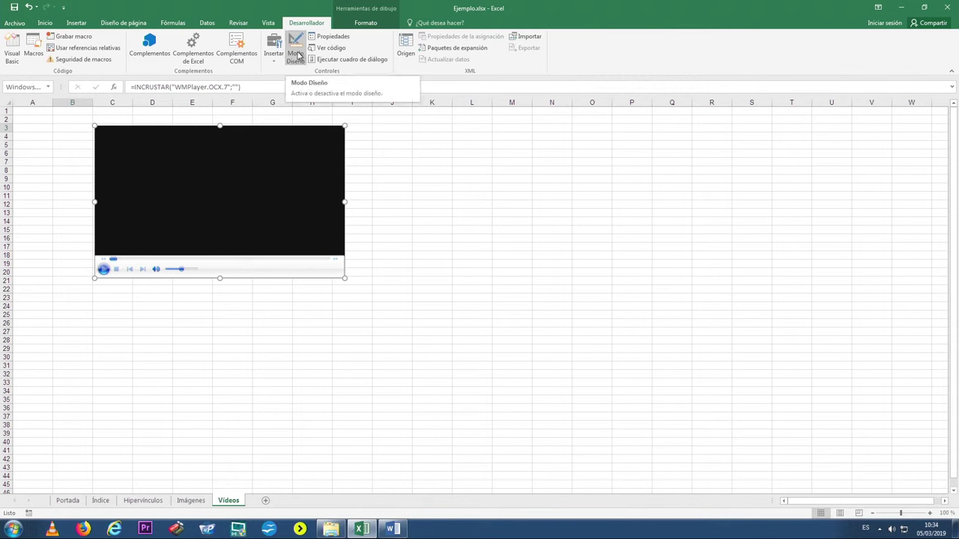
Play the embedded dance video with Modo Diseño off, pause it at 00:05, then re-enable Modo Diseño
left_click(298, 55)
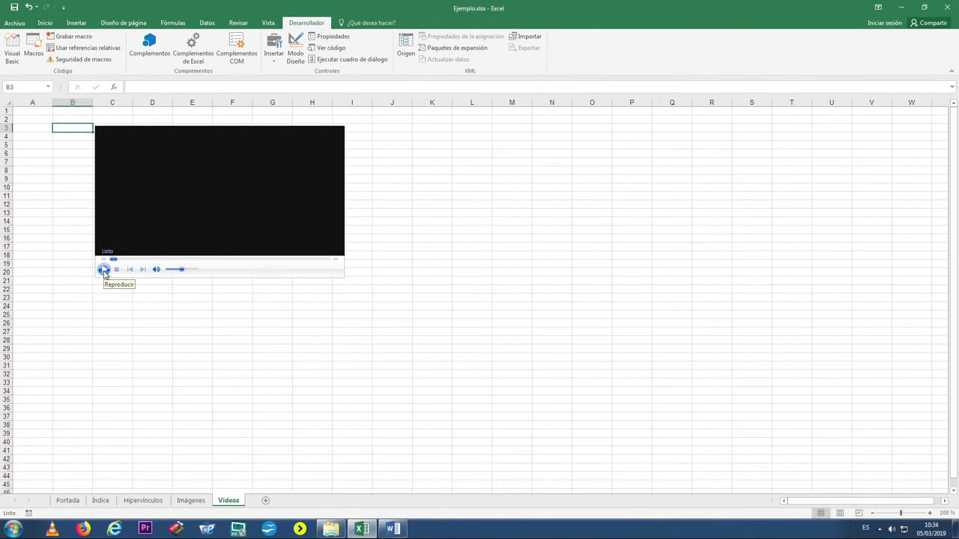
left_click(104, 271)
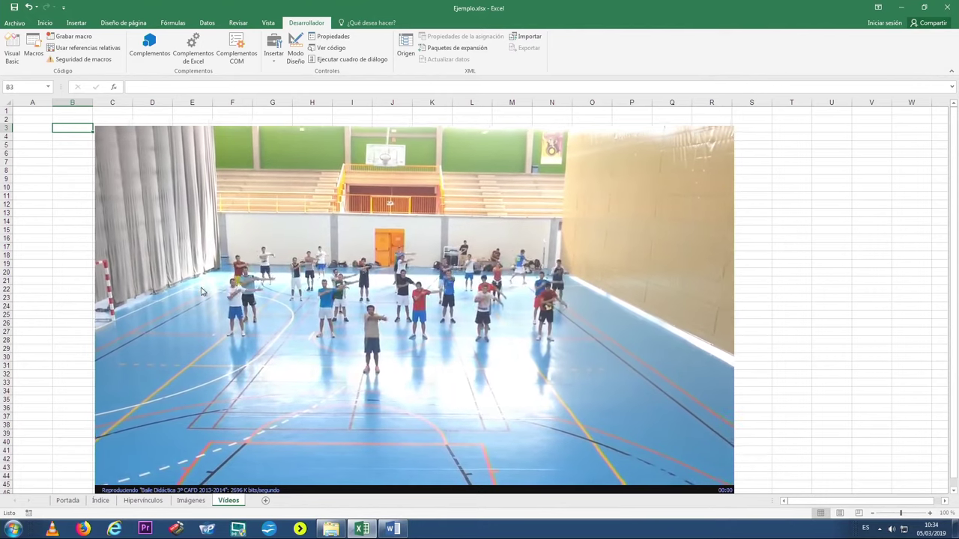
scroll(266, 318, "down", 1)
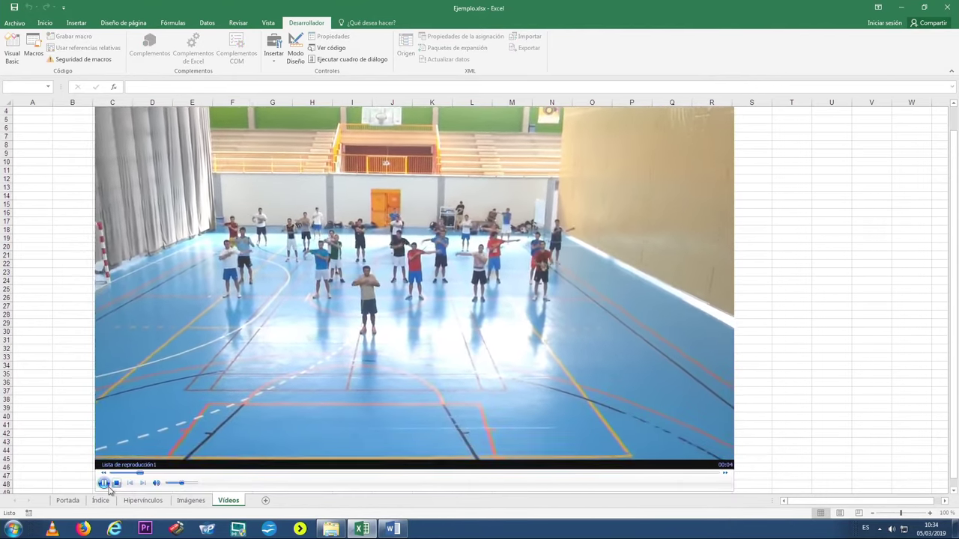
left_click(105, 484)
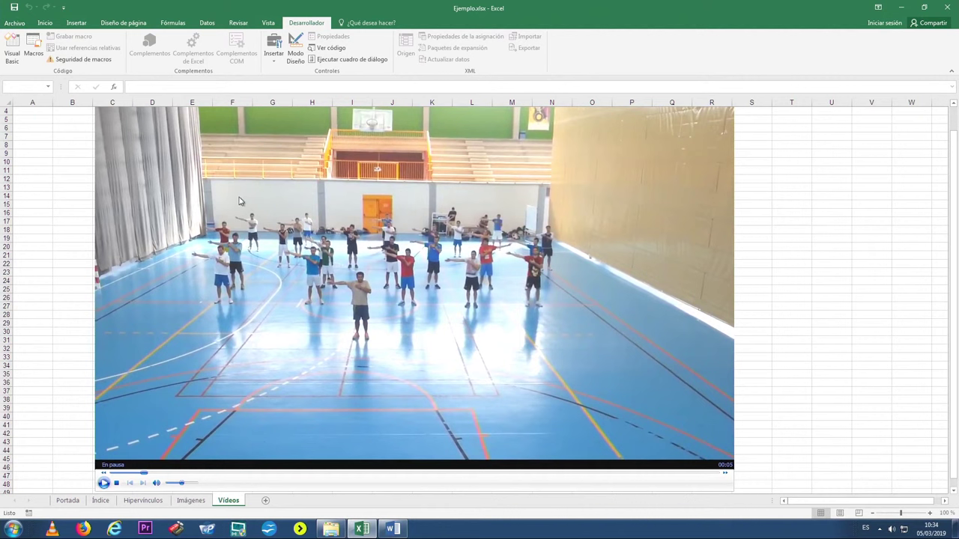
left_click(295, 52)
scroll(237, 224, "up", 1)
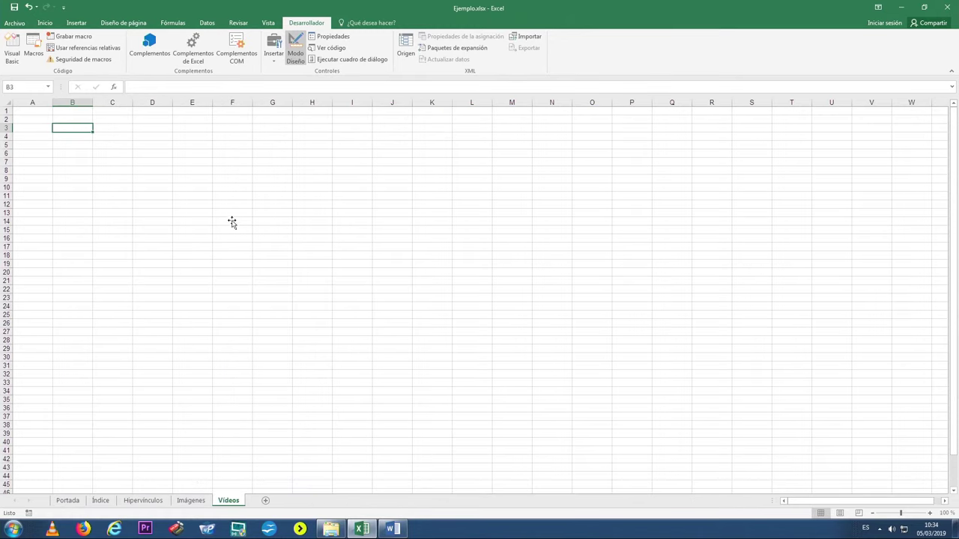
left_click(98, 157)
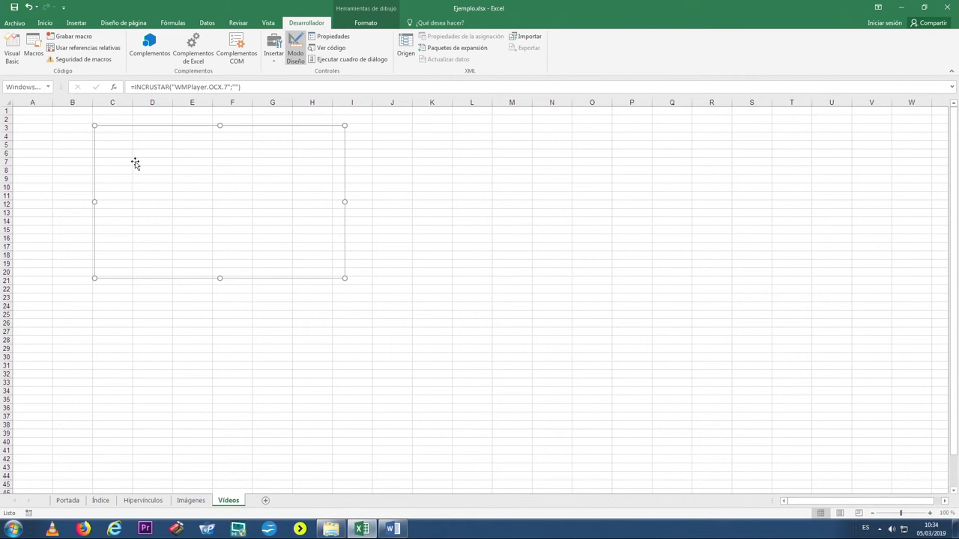
key("Escape")
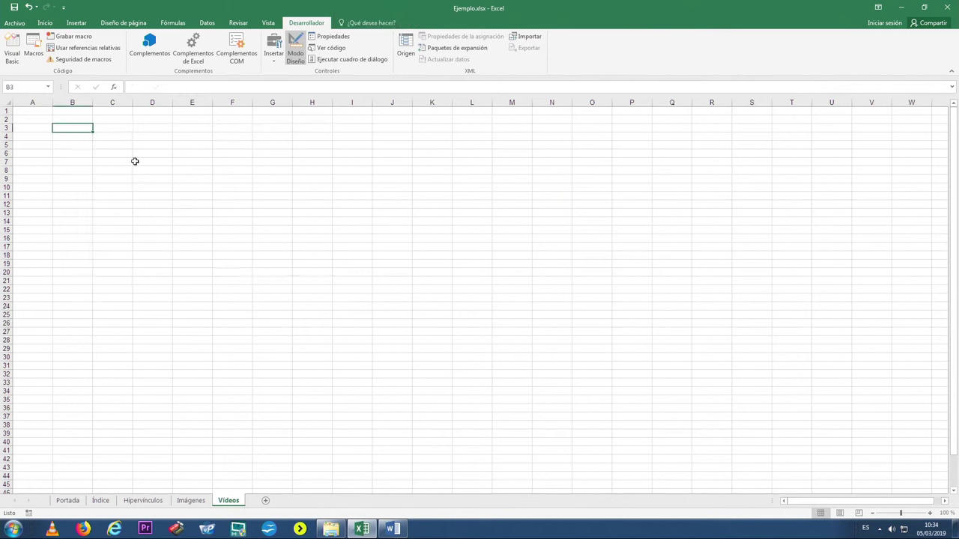
left_click(303, 41)
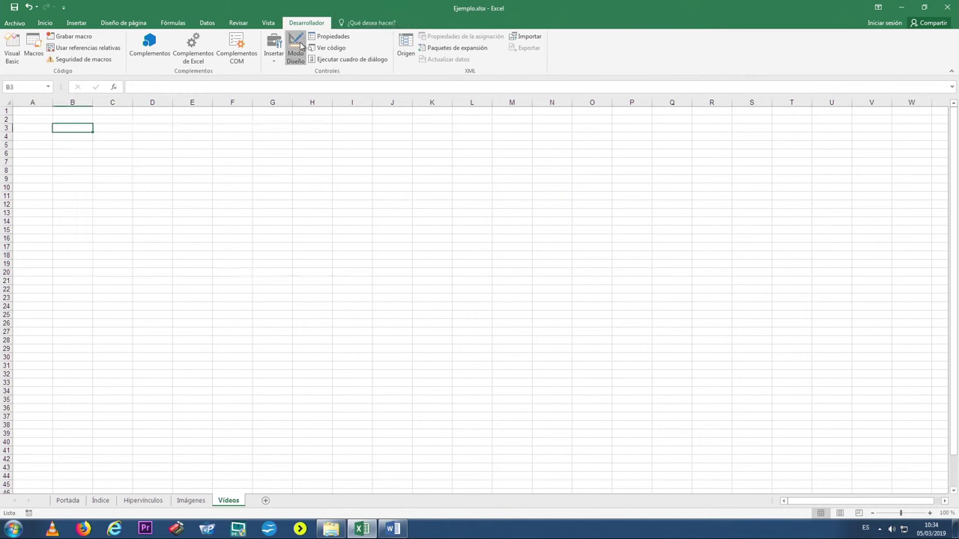